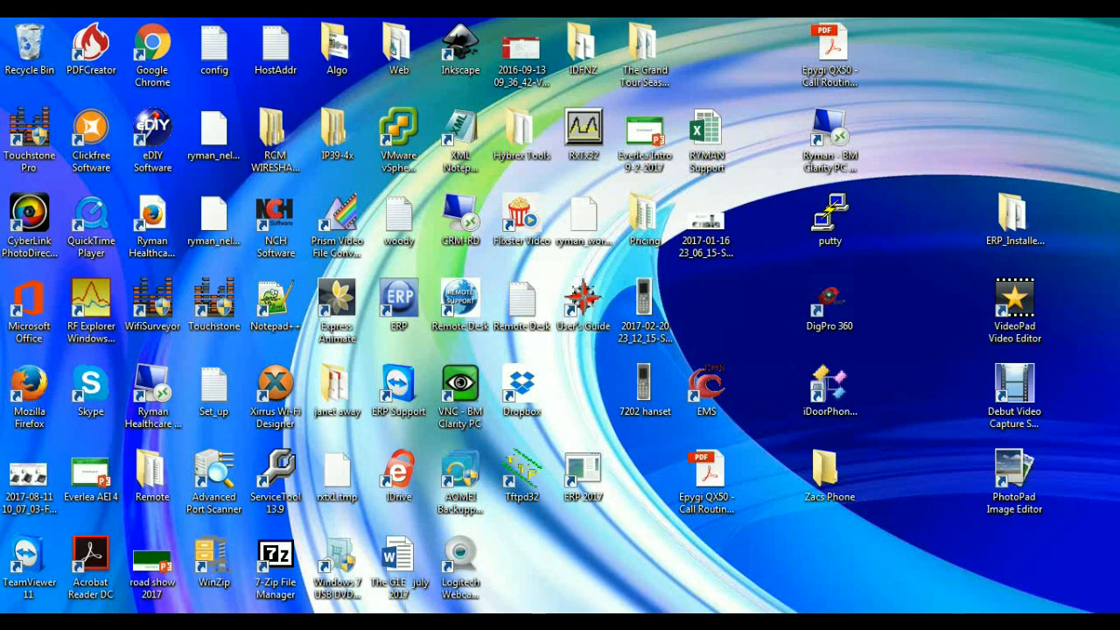
- Launch Wireshark and choose Local Area Connection as the interface in the capture options
key("super")
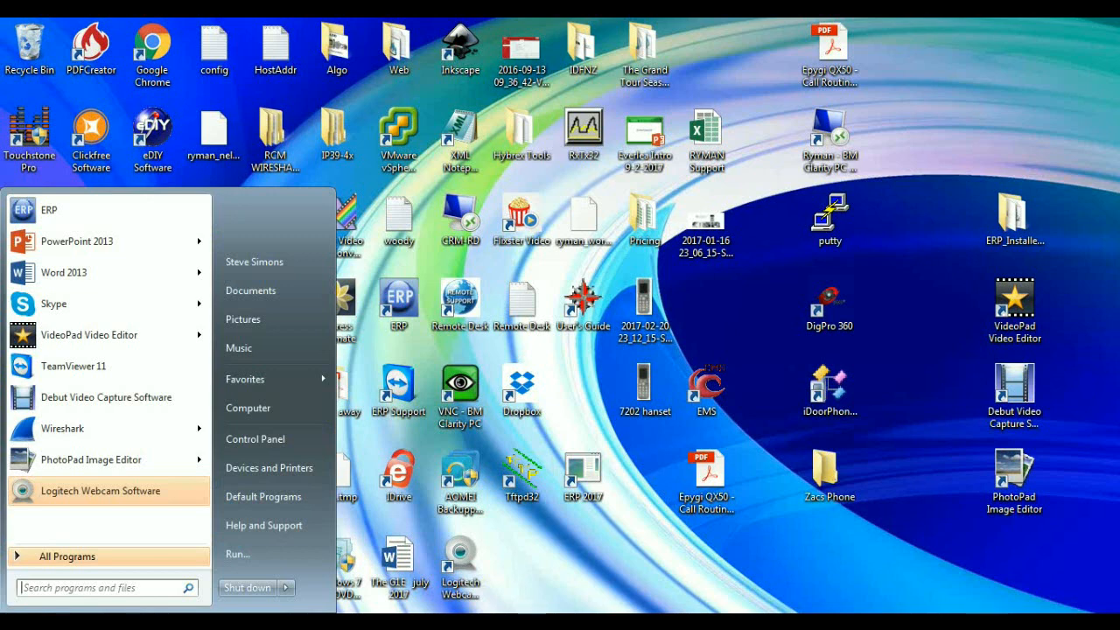
left_click(74, 429)
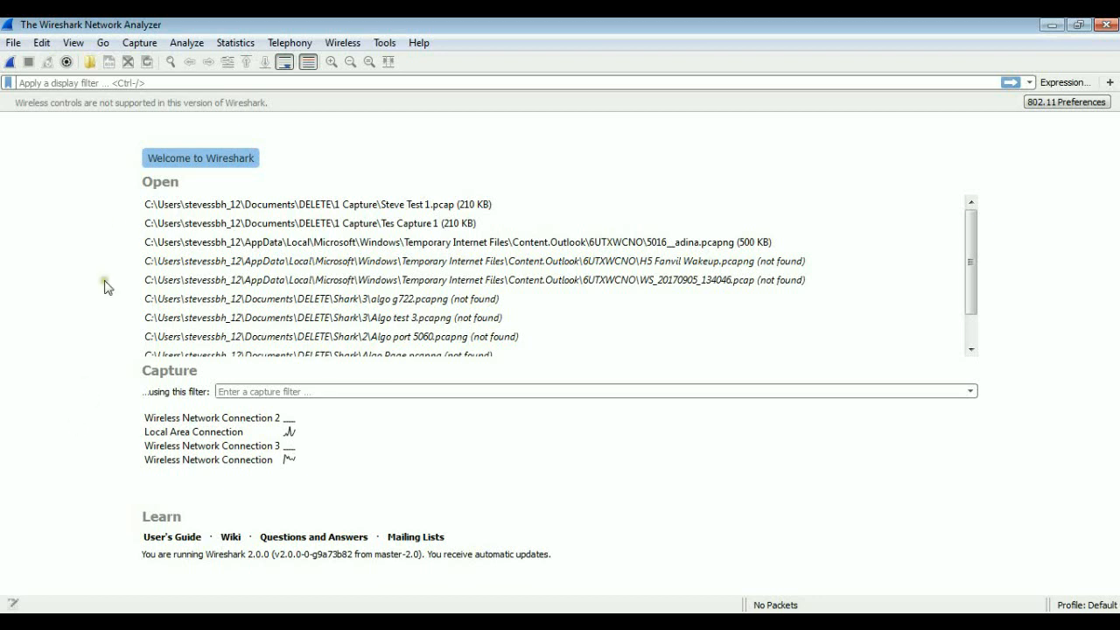
left_click(140, 44)
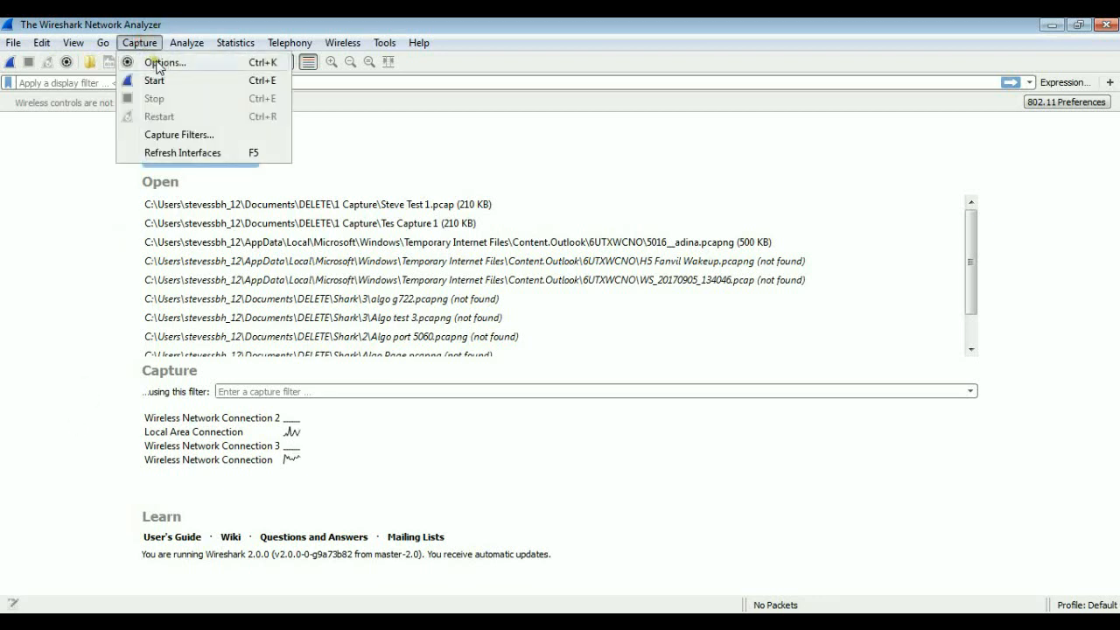
left_click(162, 62)
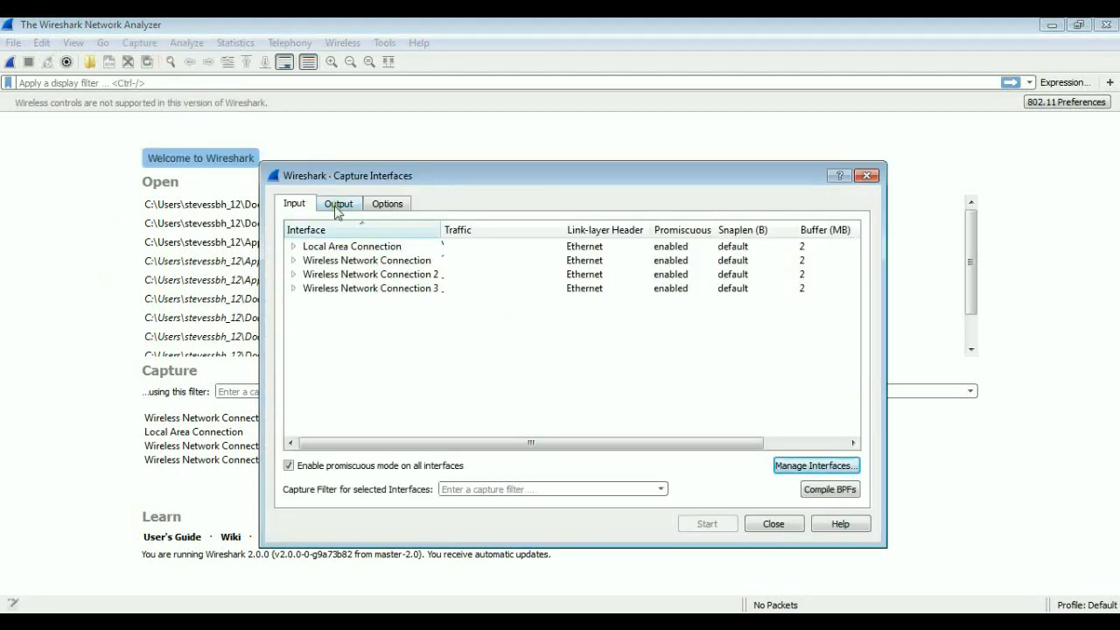
mouse_move(388, 262)
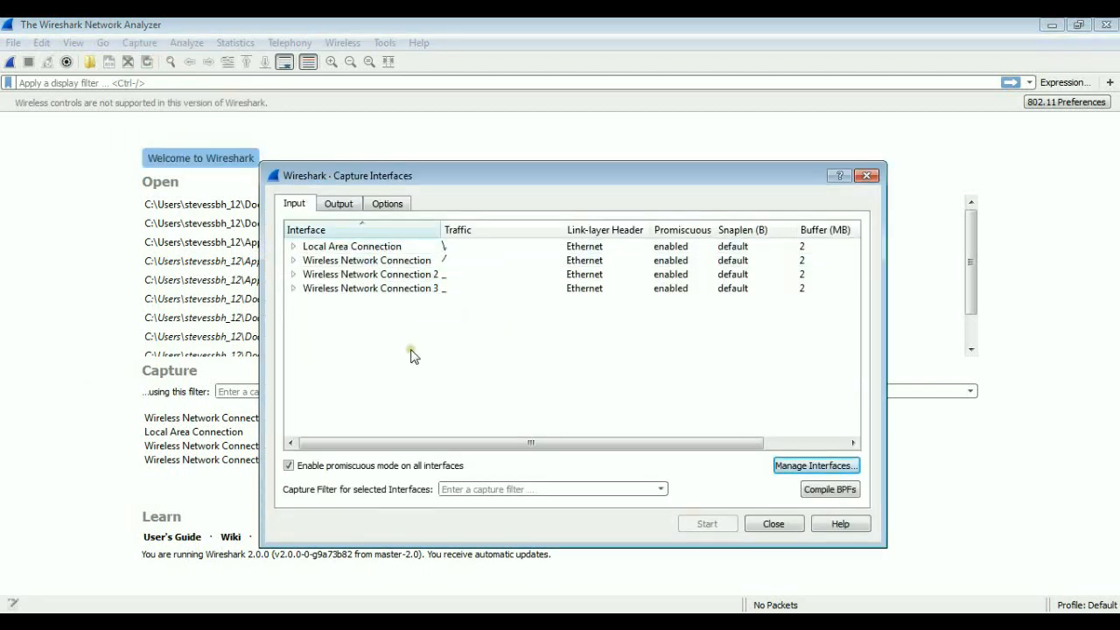
left_click(391, 253)
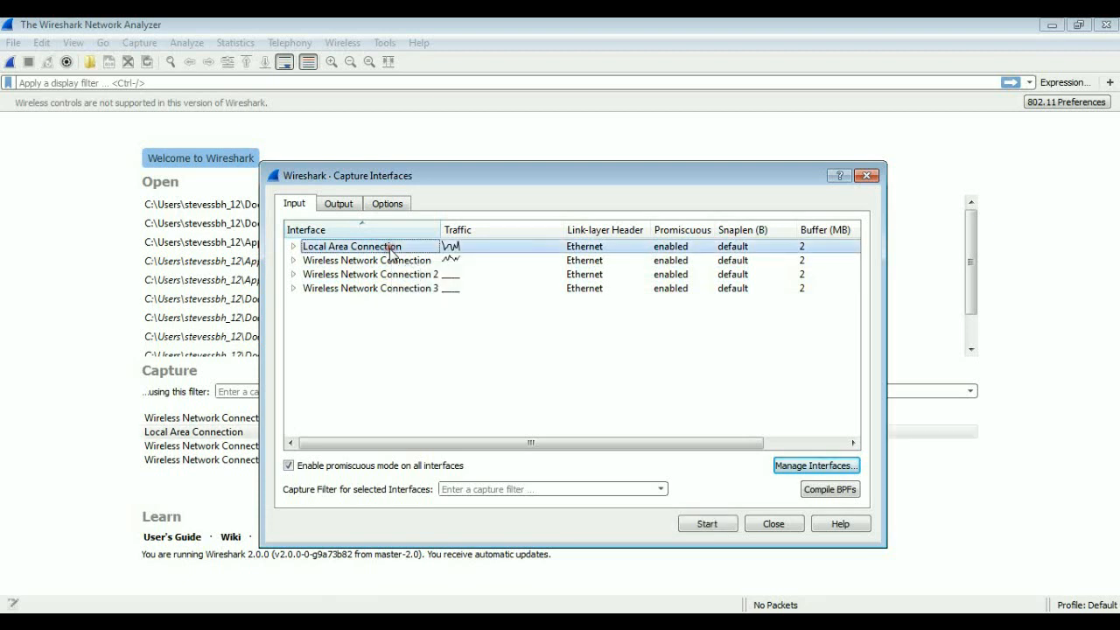
- Set the permanent capture output file to "Test Capture 2" in the 1 Capture folder
left_click(341, 205)
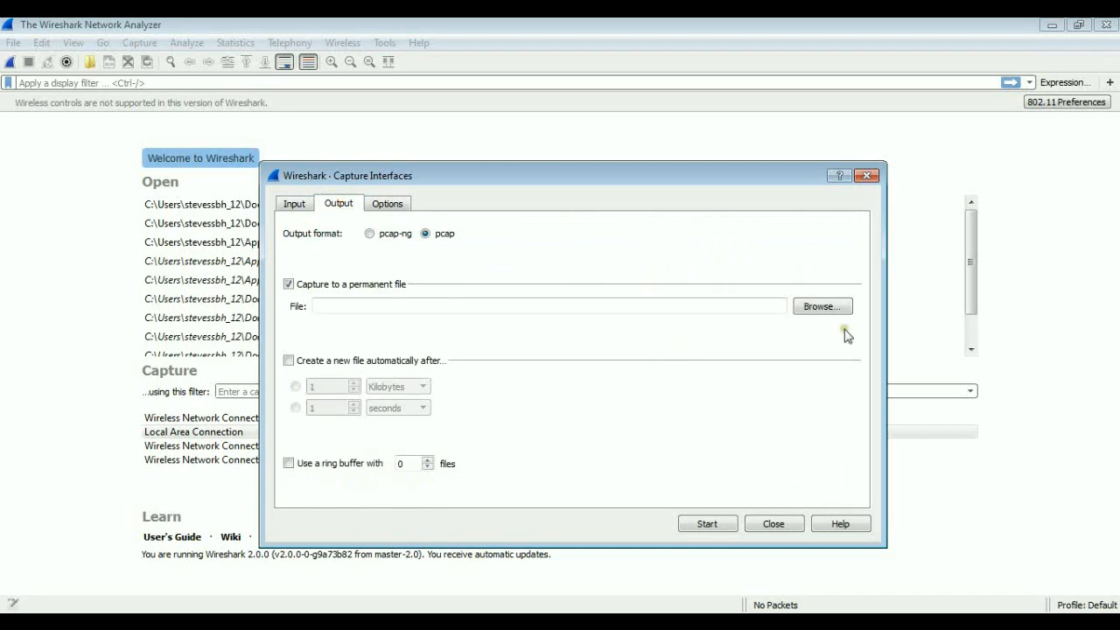
left_click(816, 308)
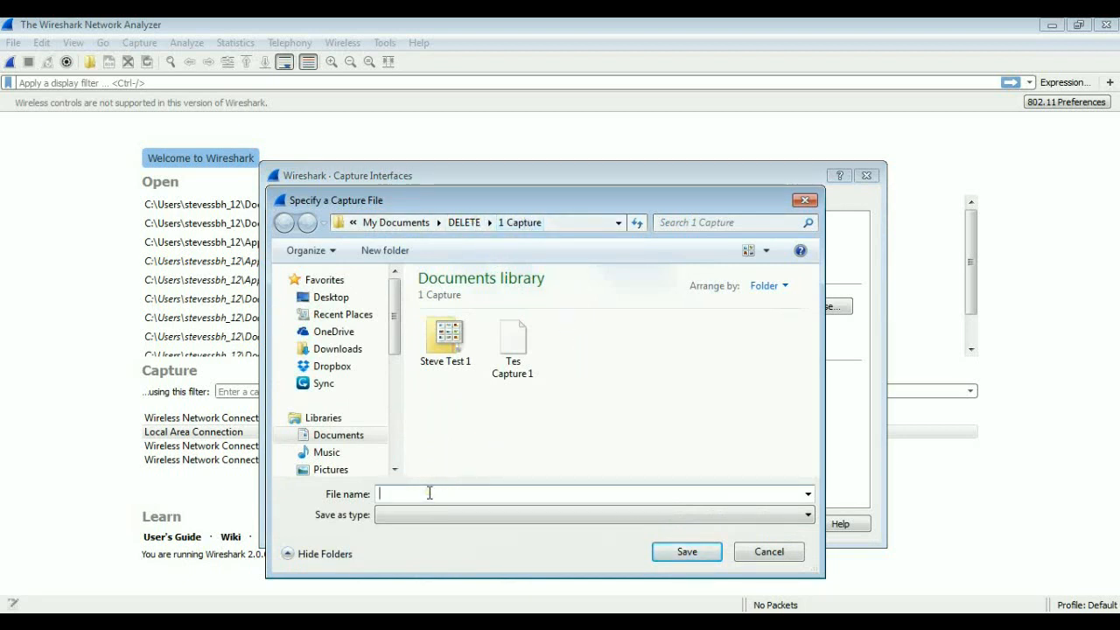
type("Test nCapture")
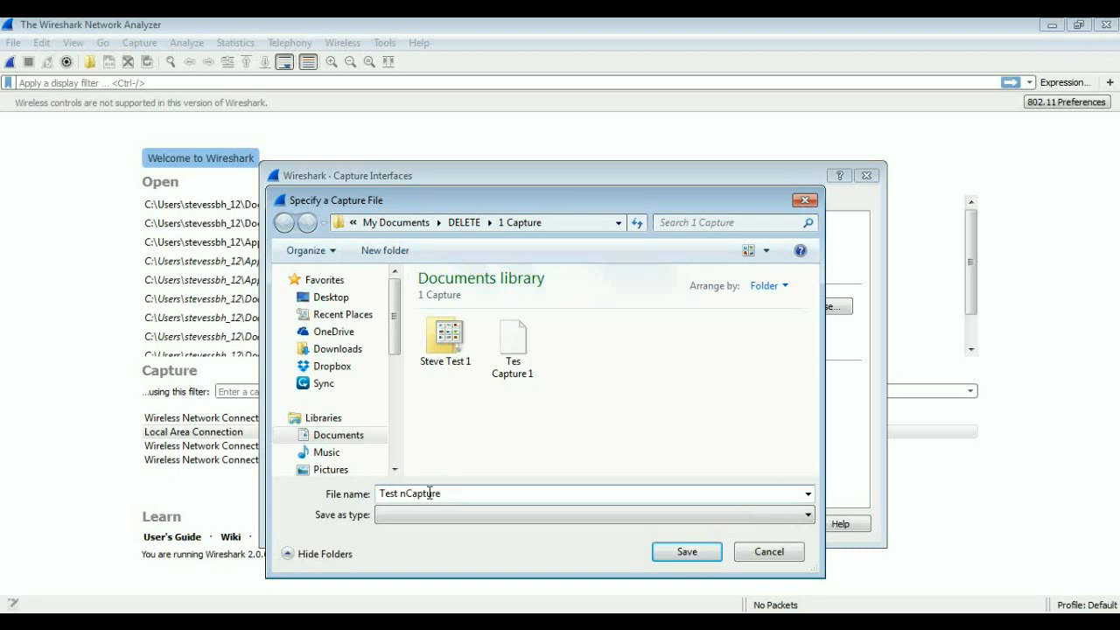
type(" 2")
left_click(402, 490)
key("BackSpace")
left_click(691, 555)
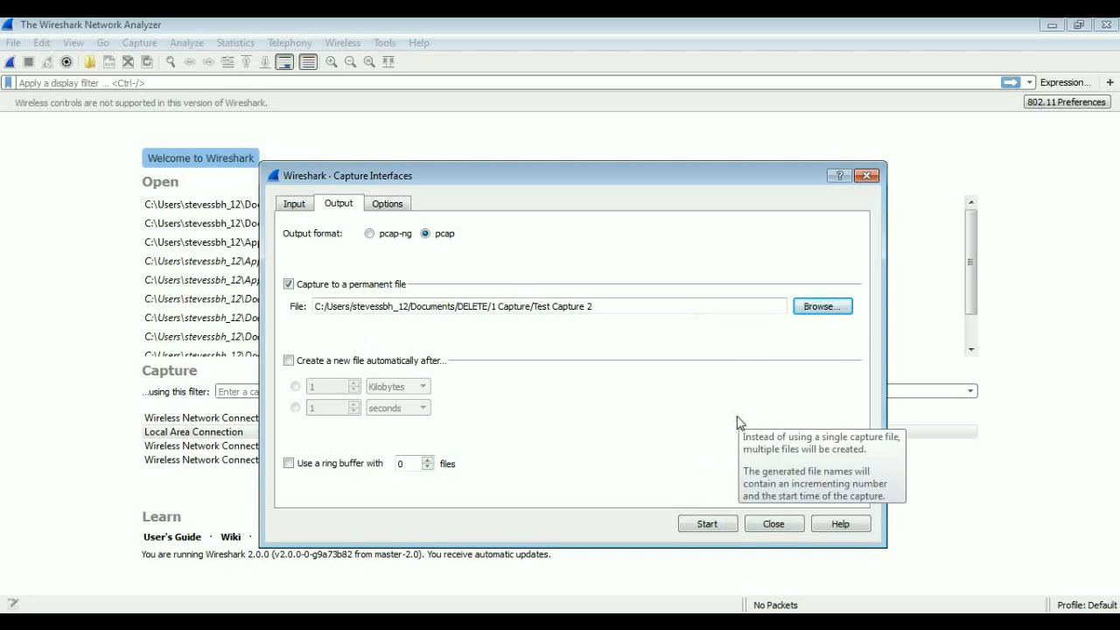
- Start the capture and apply the display filter "sip" to the incoming packets
left_click(707, 524)
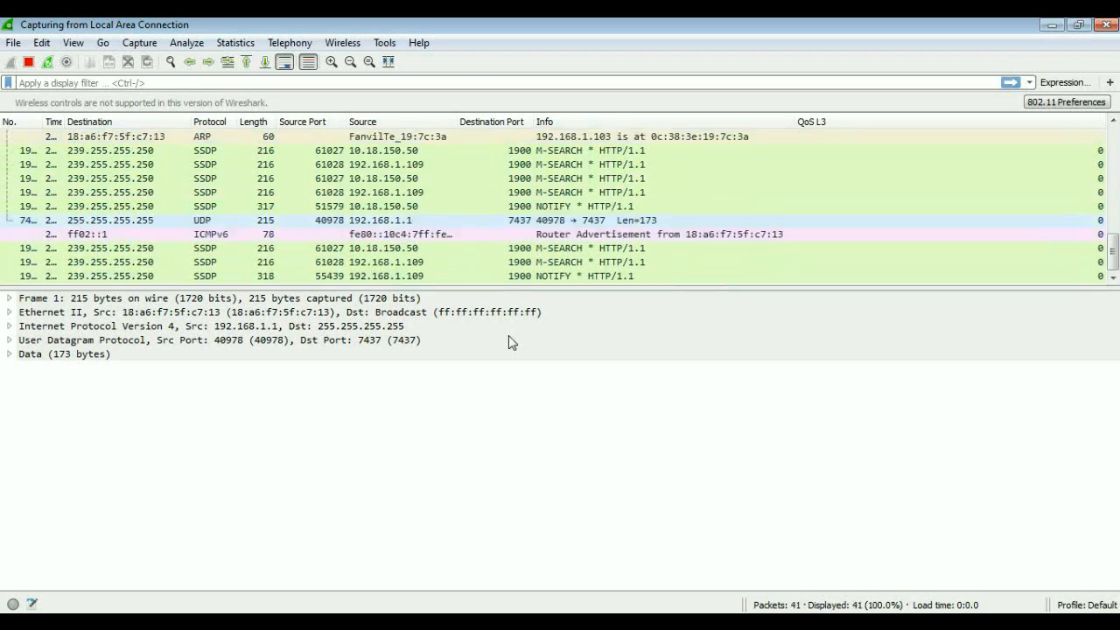
left_click(101, 82)
type("sip")
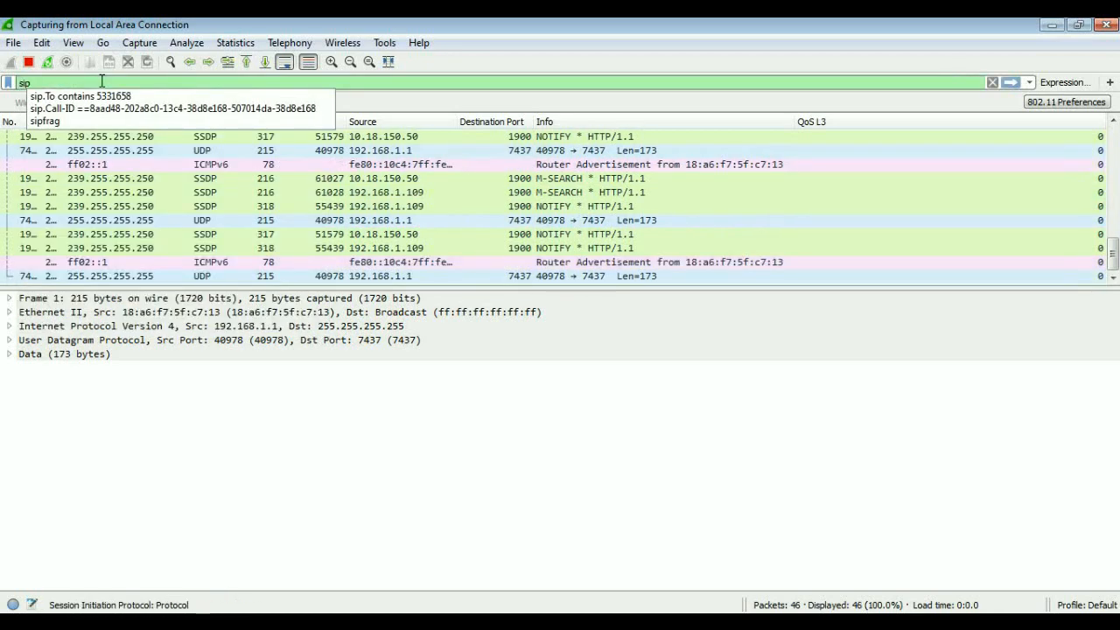
key("Return")
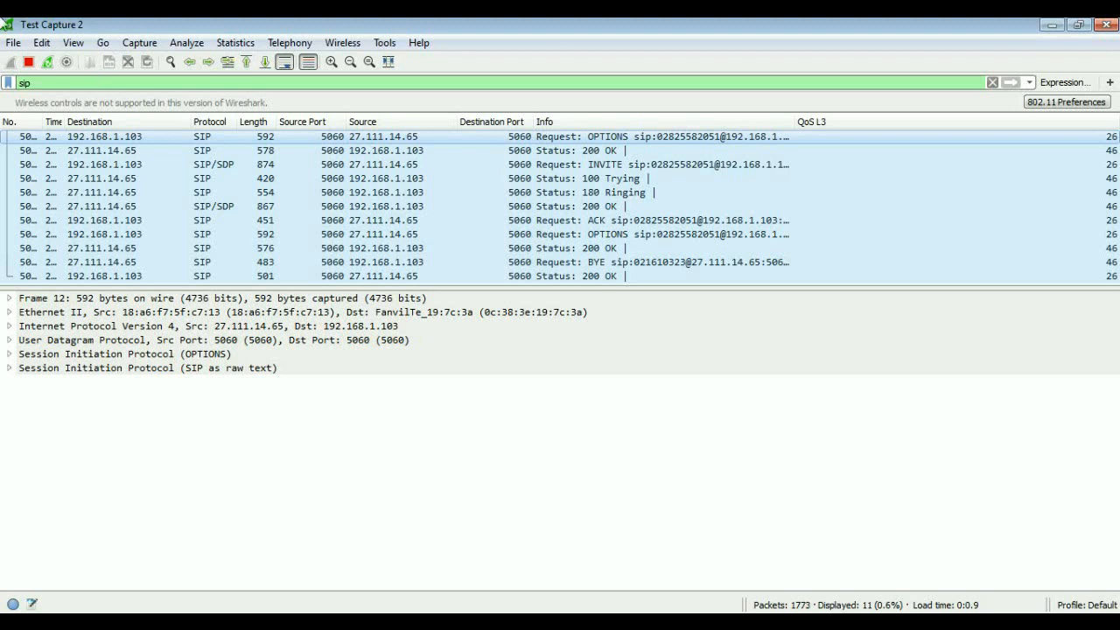
- Stop the capture and save it as "Support Help Speech Issue" in pcap format in the 1 Capture folder
left_click(29, 66)
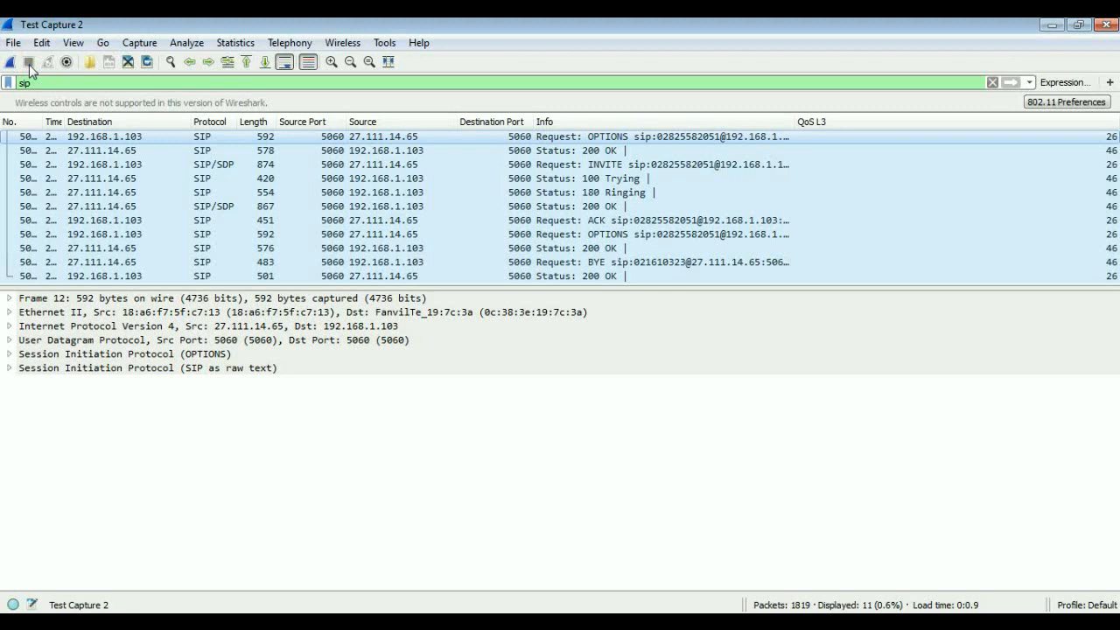
left_click(13, 46)
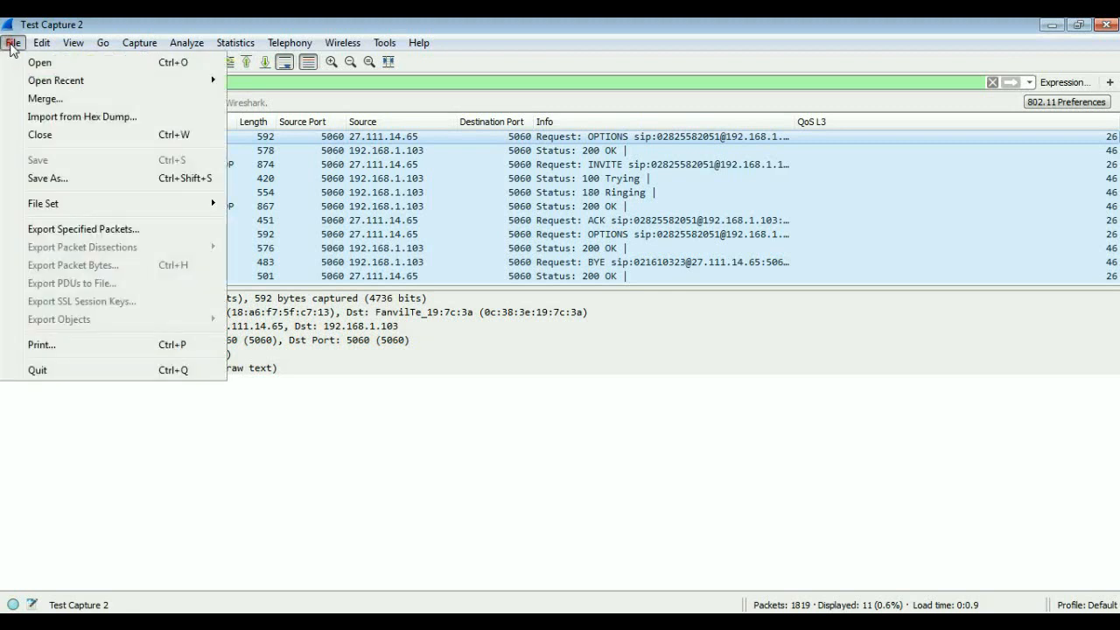
left_click(61, 178)
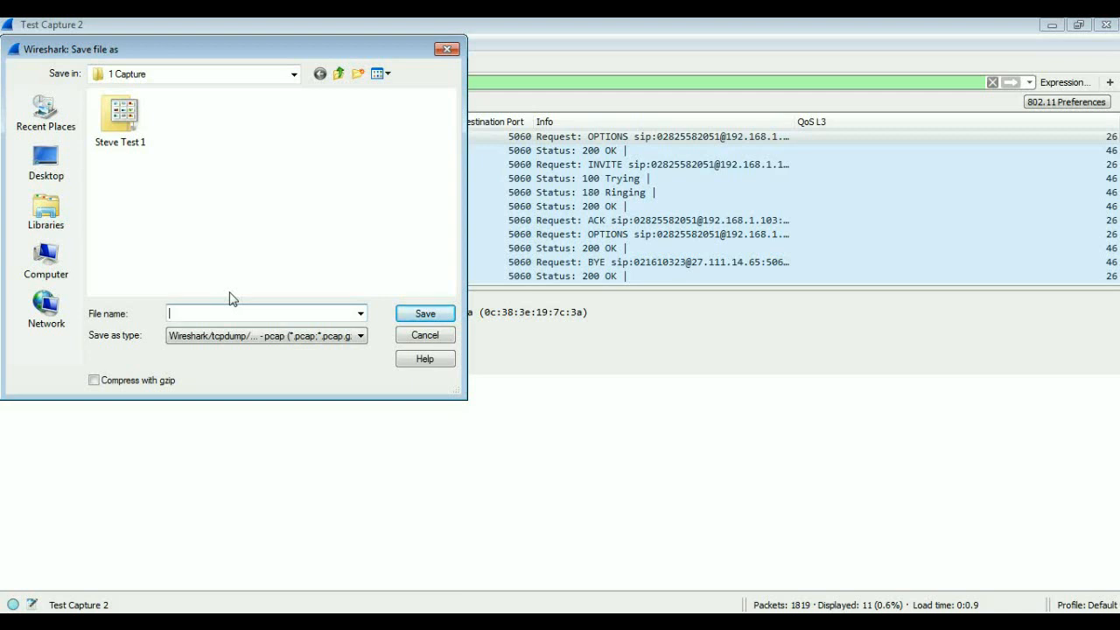
type("Support Help Speech Issue")
left_click(424, 314)
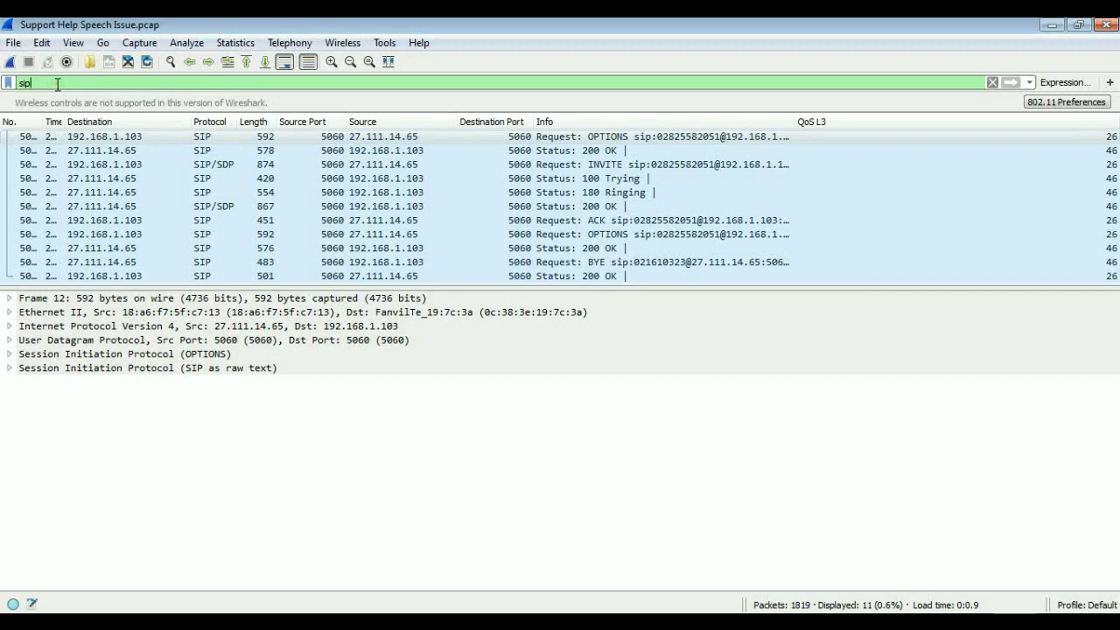
- Clear the display filter to view all captured packets from the start of the list
key("BackSpace")
key("BackSpace")
key("BackSpace")
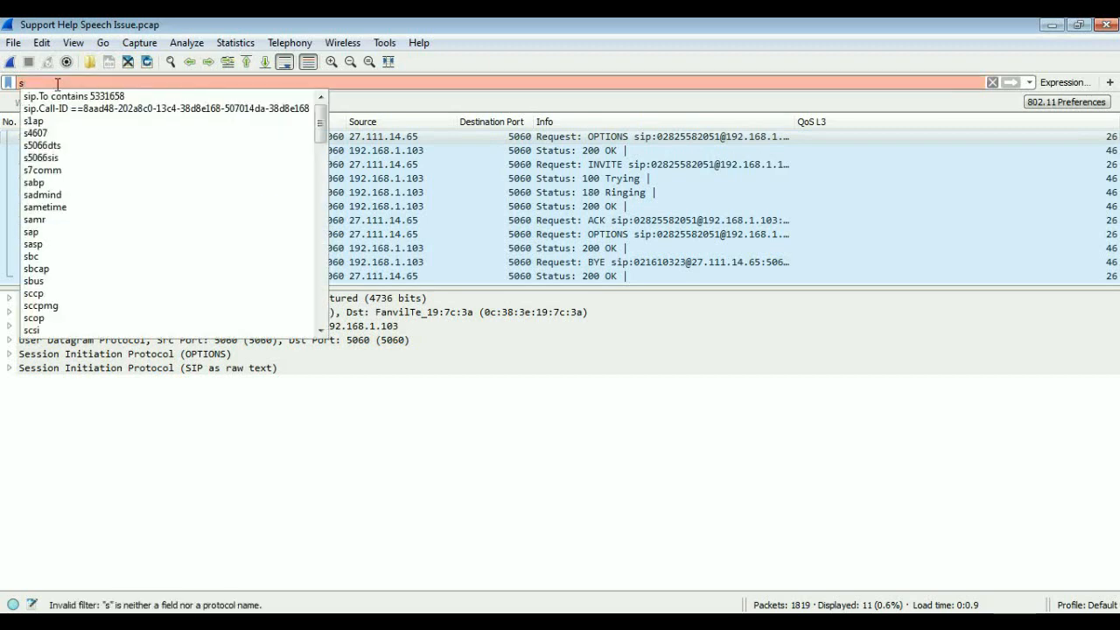
key("Return")
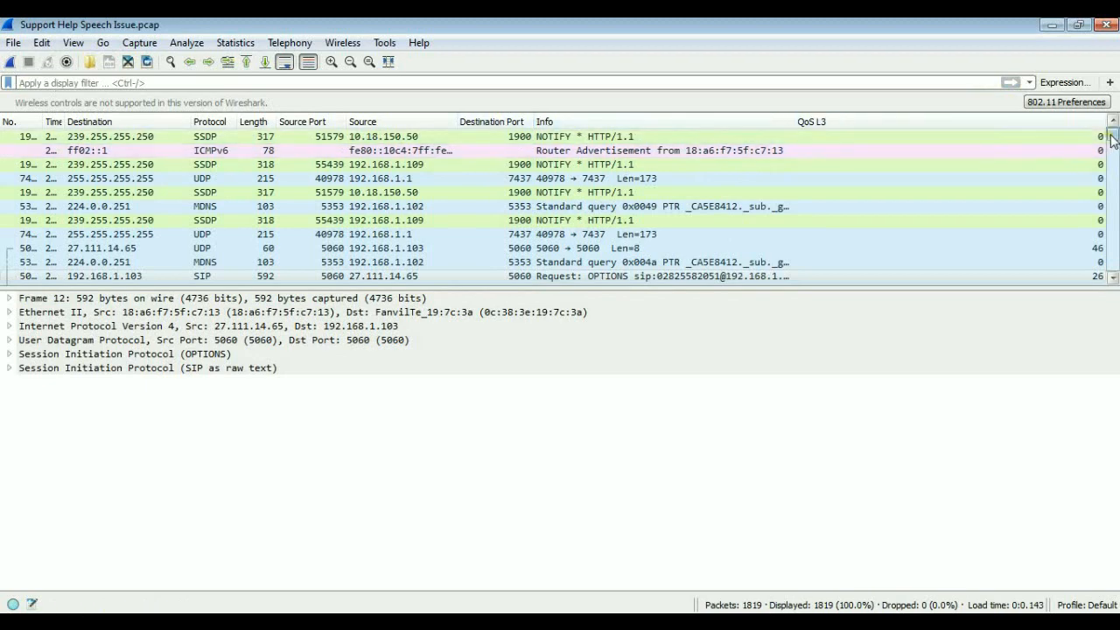
mouse_move(1111, 140)
left_mouse_down()
mouse_move(1114, 257)
mouse_move(1090, 135)
left_mouse_up()
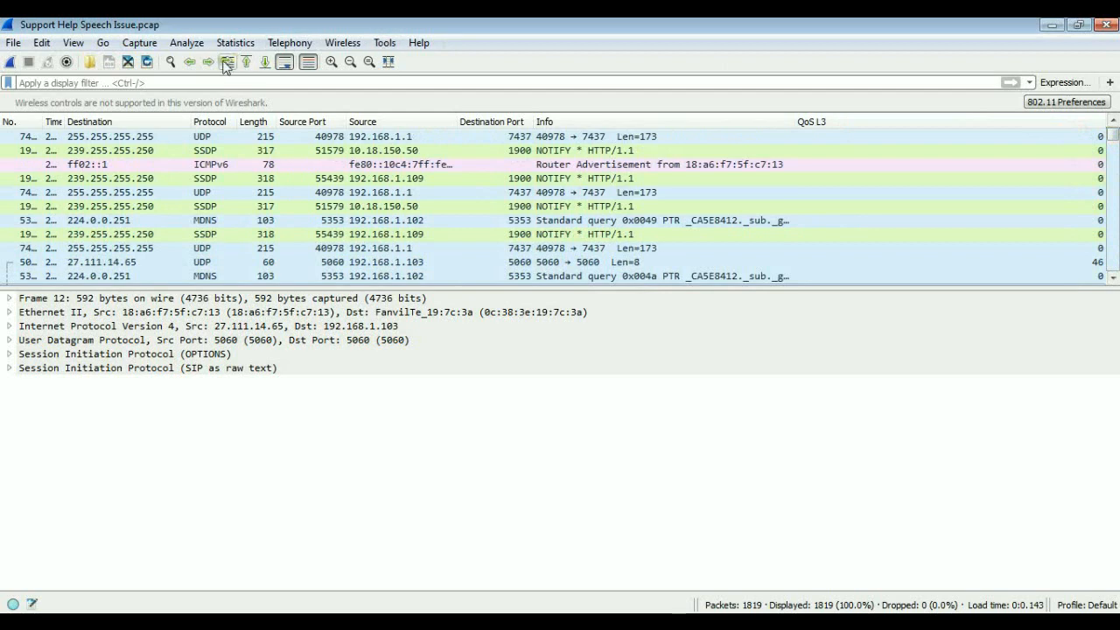
- Filter the saved capture by "sip" again to view only the call signalling packets
left_click(138, 83)
type("sip")
key("Return")
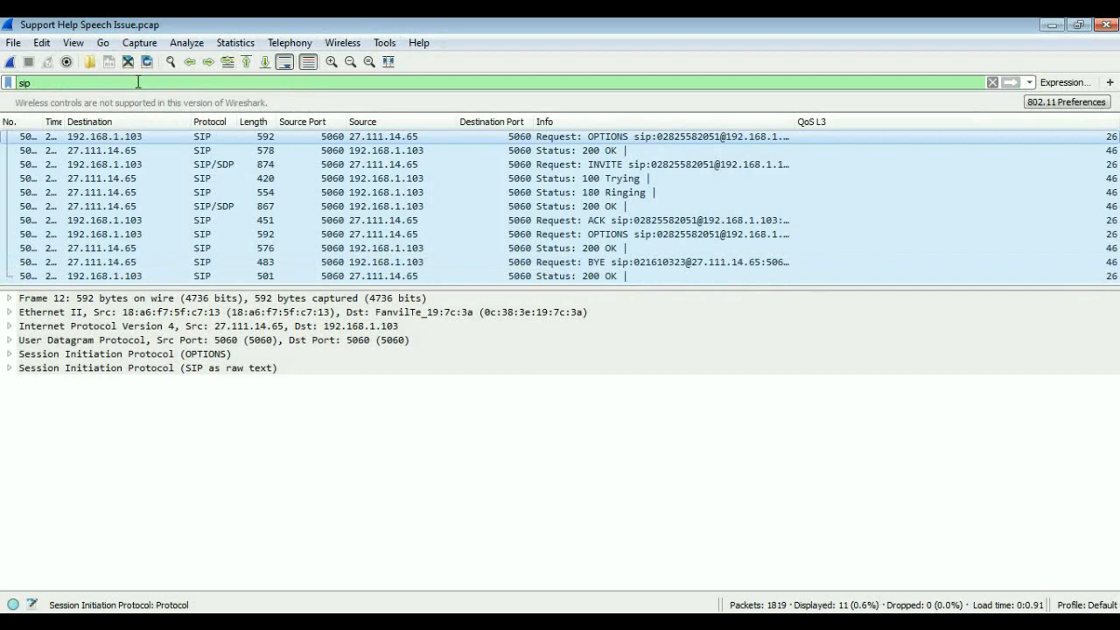
- Replace the display filter with "rtp" to list only the voice stream packets
key("BackSpace")
key("BackSpace")
key("BackSpace")
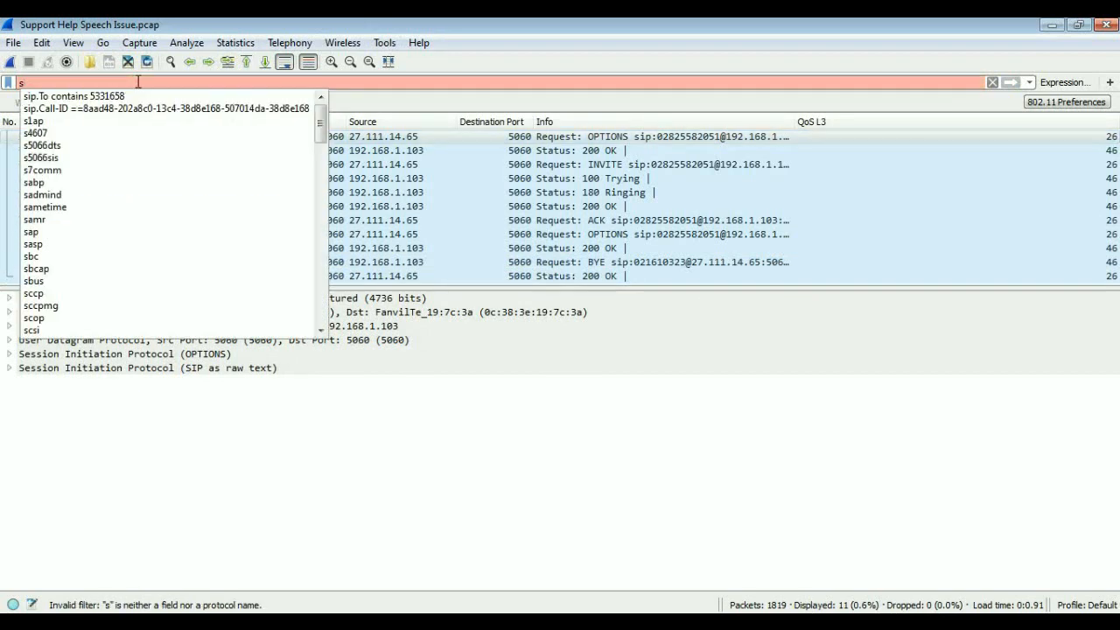
type("rtp")
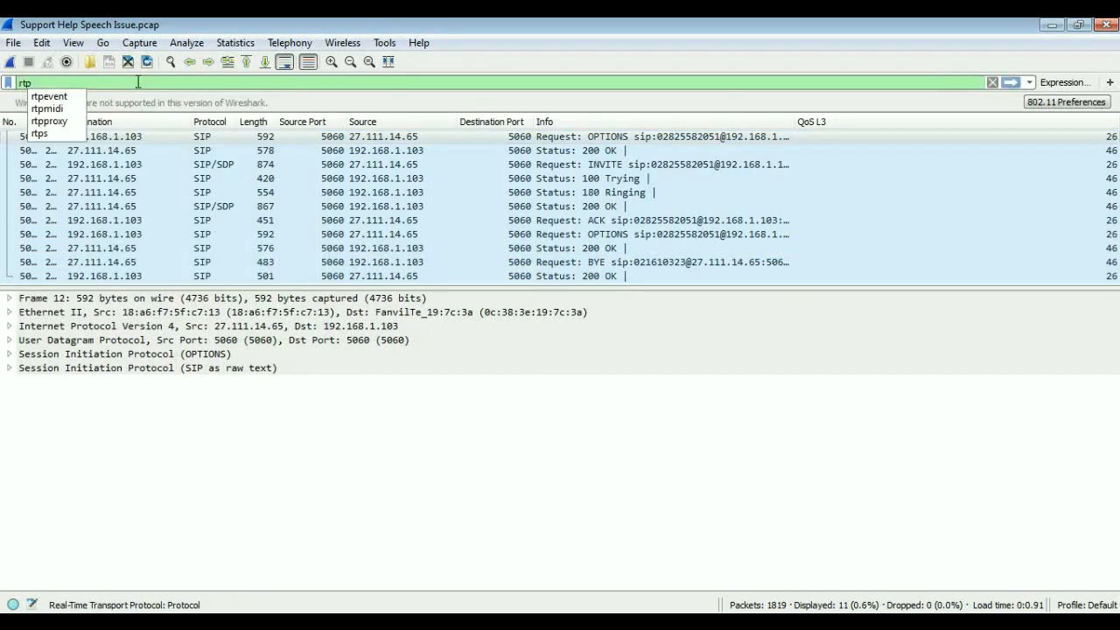
key("Return")
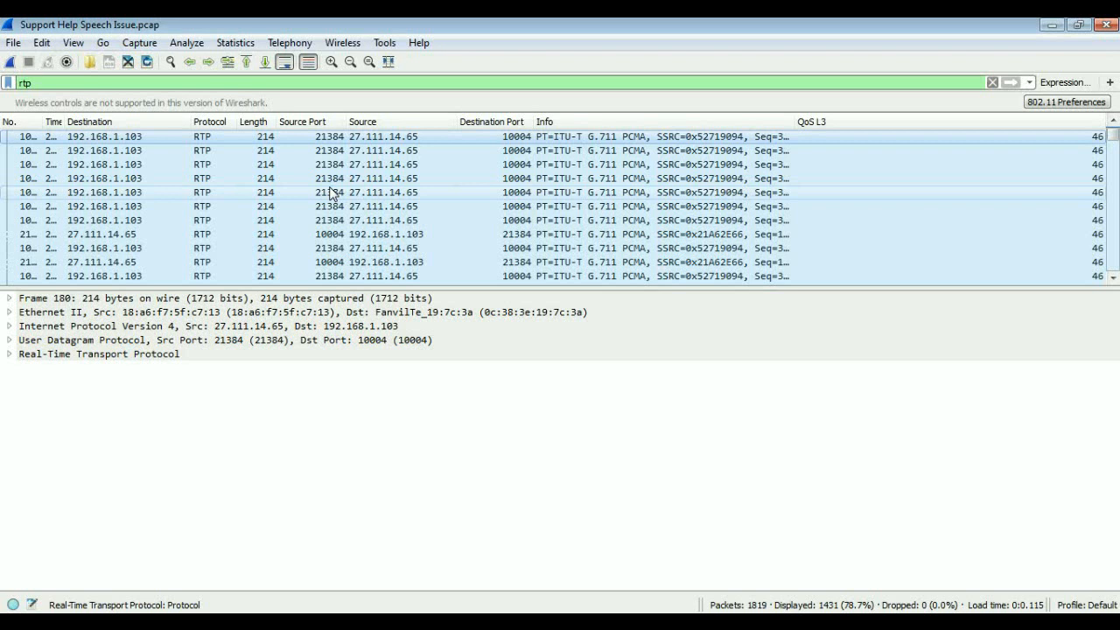
- Examine the flow sequence of the completed SIP call listed under VoIP Calls, and close the call flow diagram
left_click(291, 43)
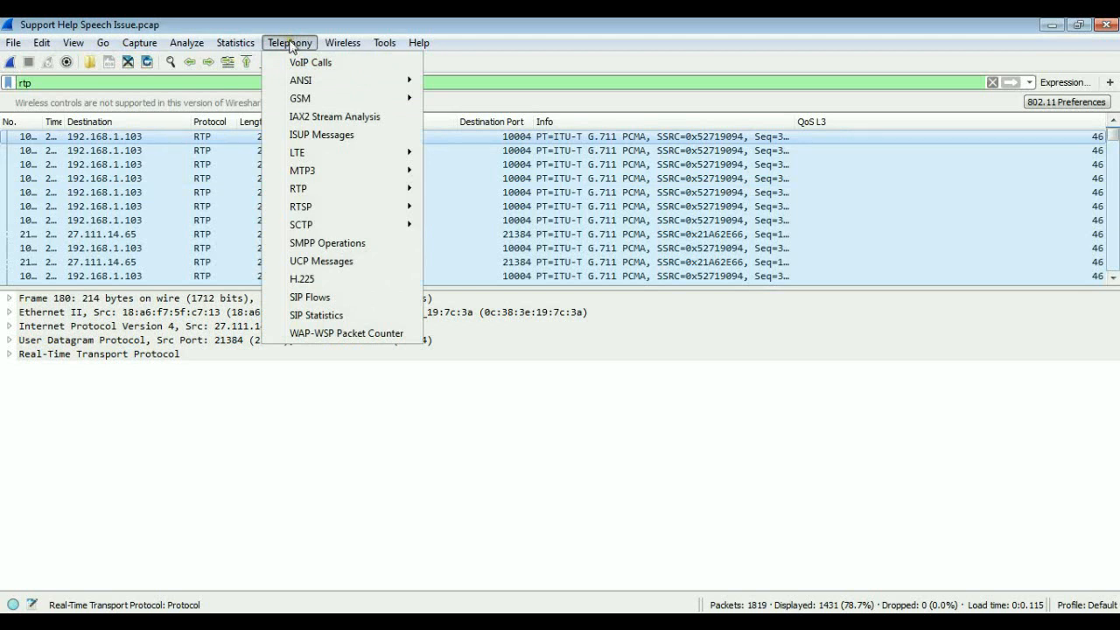
left_click(308, 63)
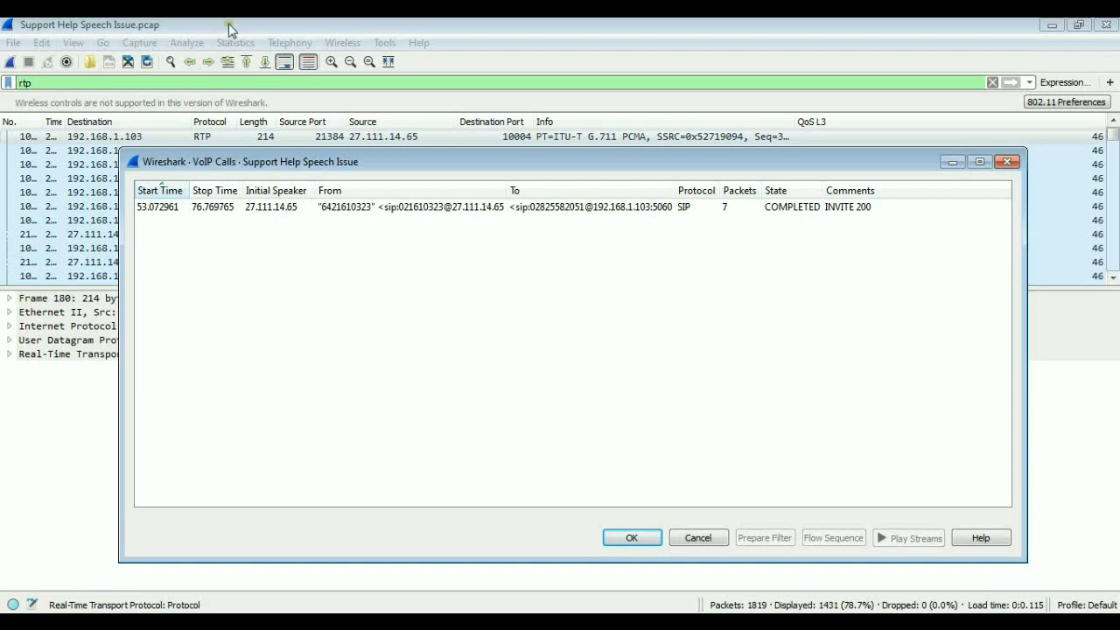
left_click(355, 212)
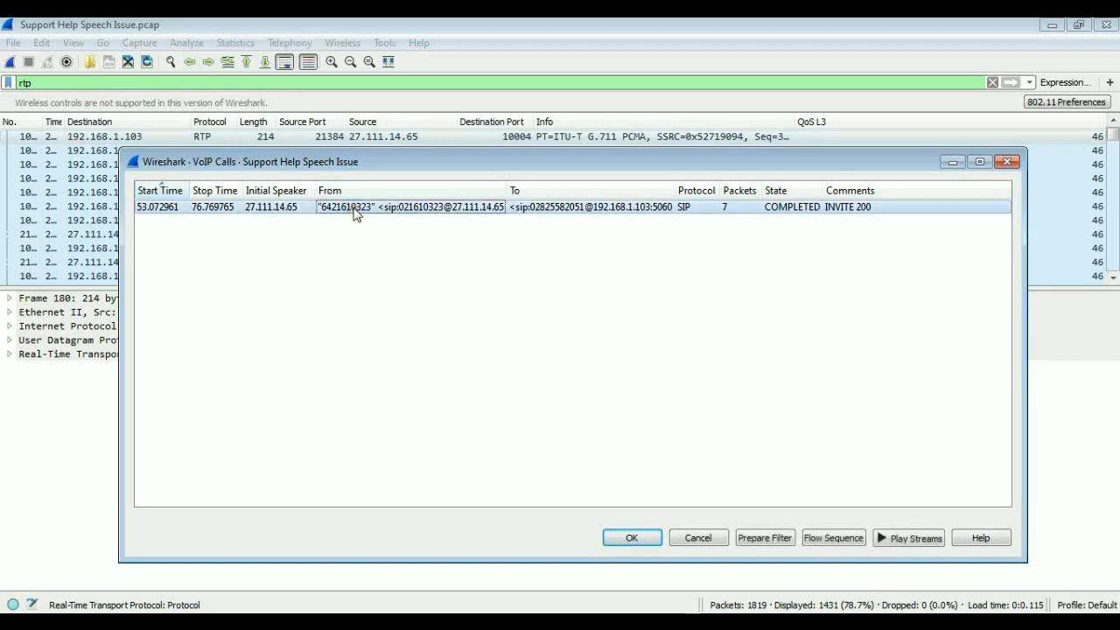
left_click(824, 540)
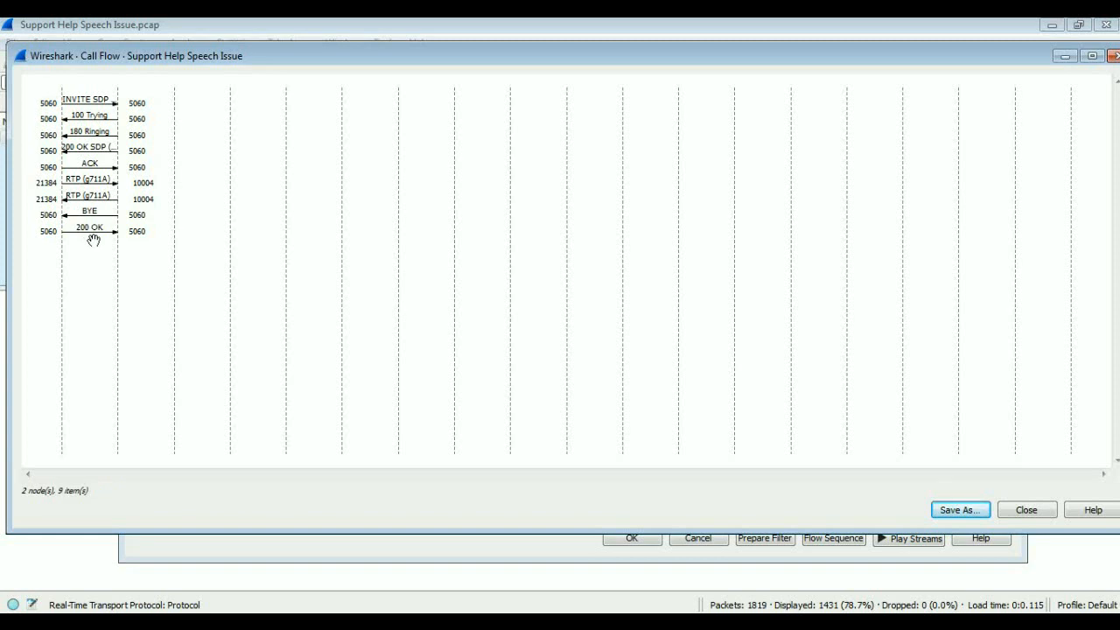
left_click(1027, 512)
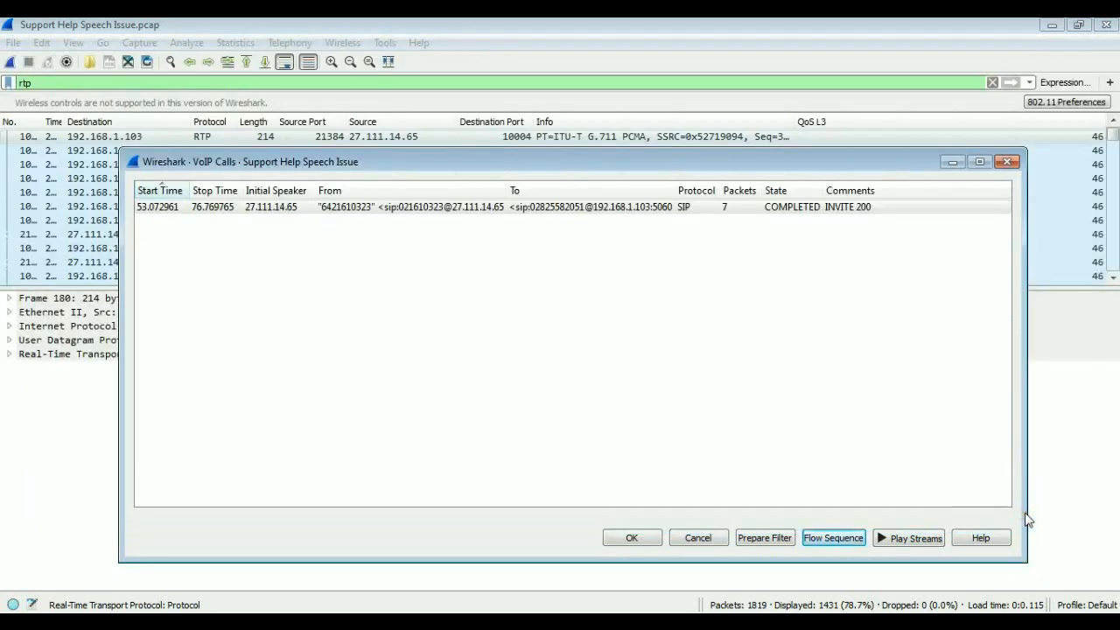
- Play back the selected call's audio streams in the RTP Player, and close the player and the VoIP calls list
left_click(897, 540)
left_click(895, 538)
left_click(906, 539)
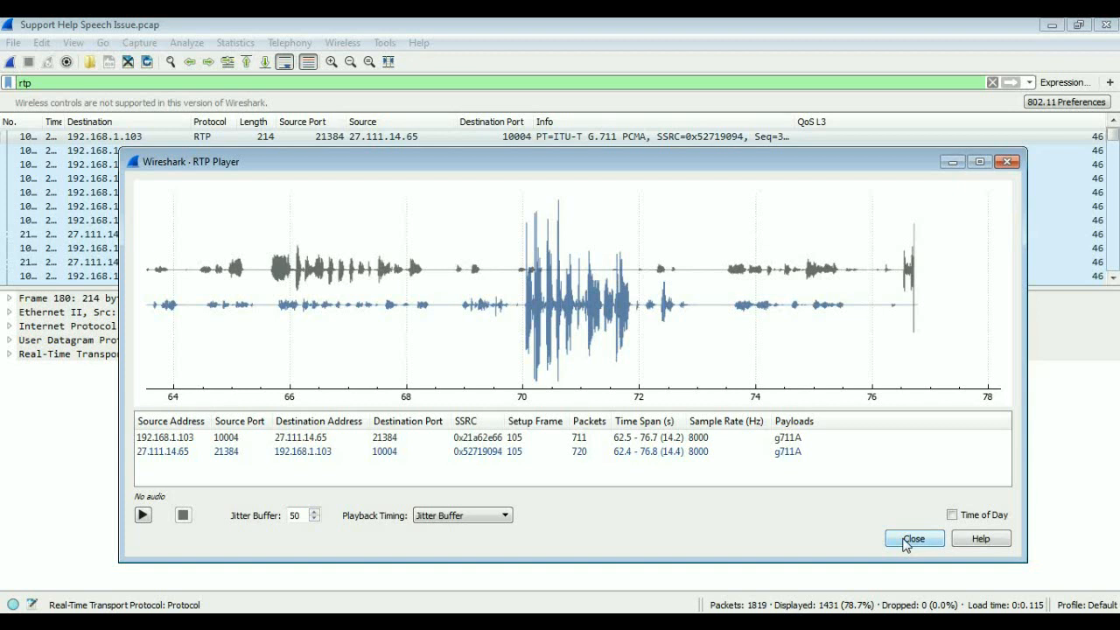
left_click(143, 517)
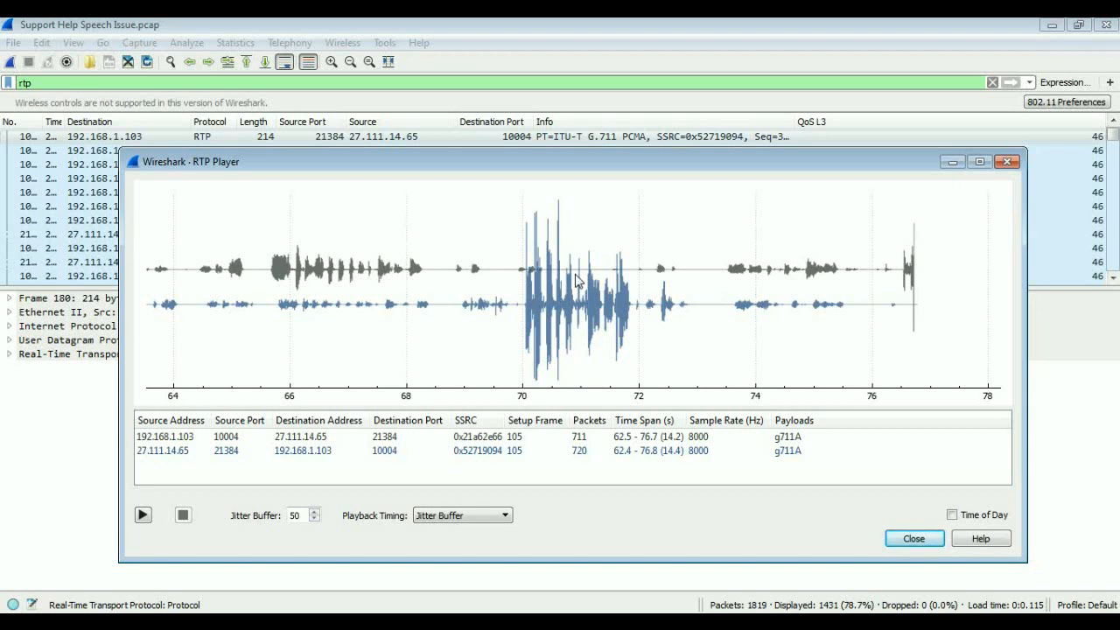
left_click(909, 542)
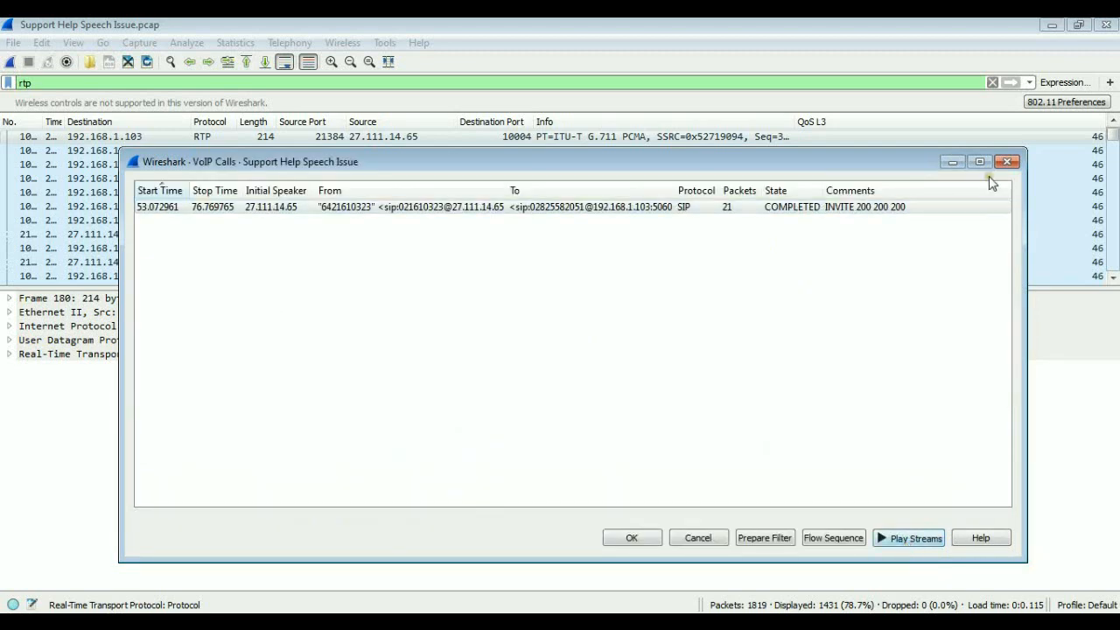
left_click(1008, 163)
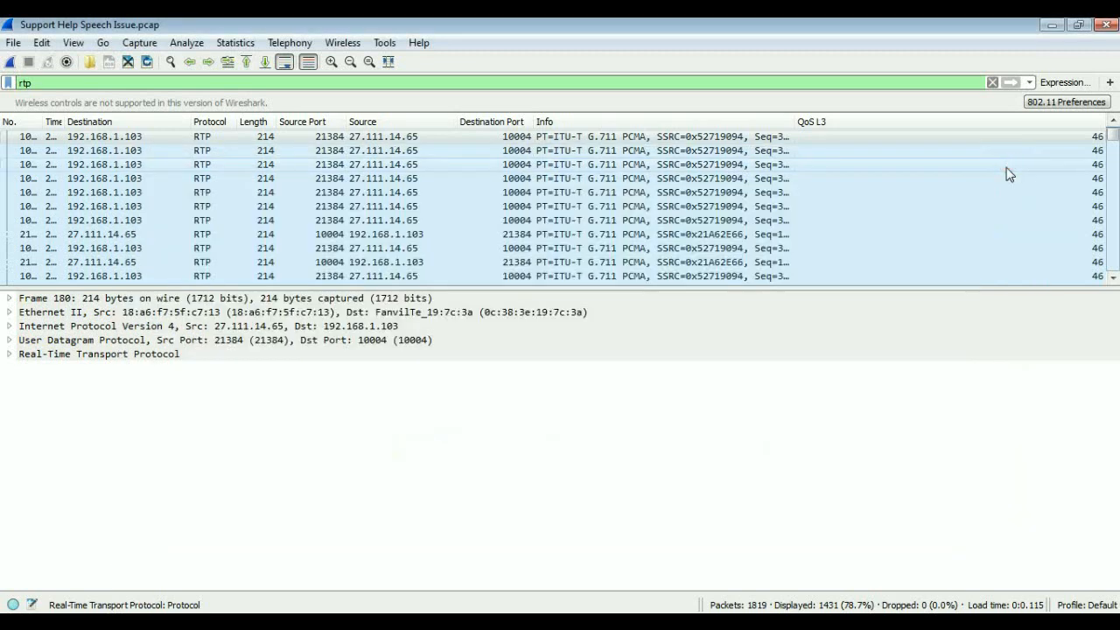